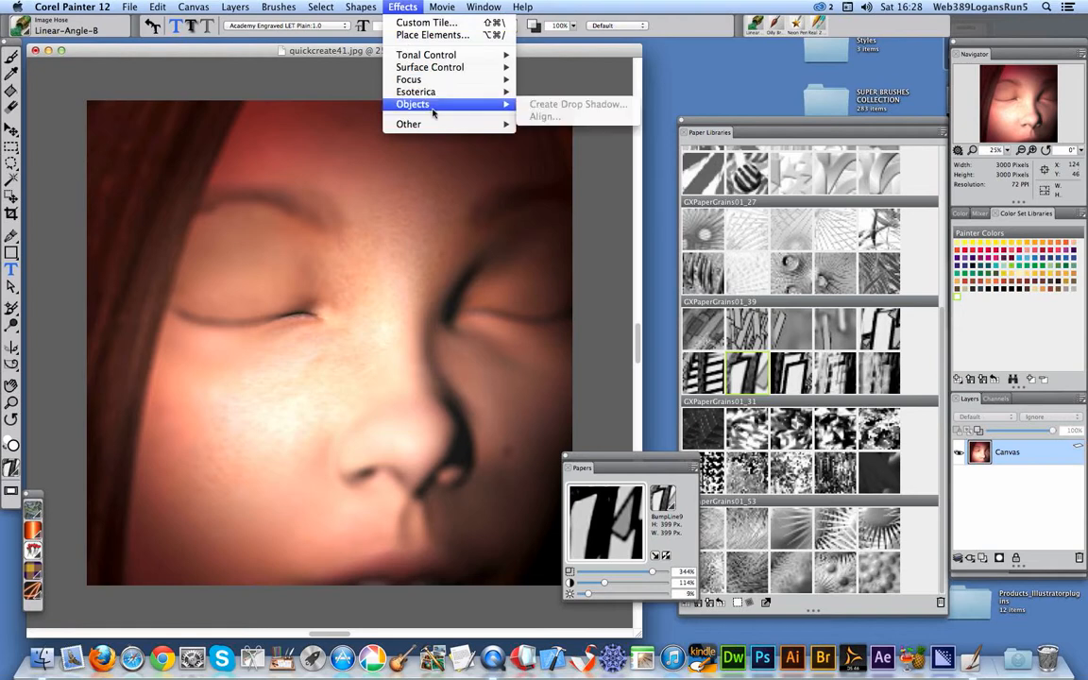
# Step: Open the Custom Tile effect with Paper as the source and set Threshold to 91 and Thickness to 9
pyautogui.moveTo(435, 97)
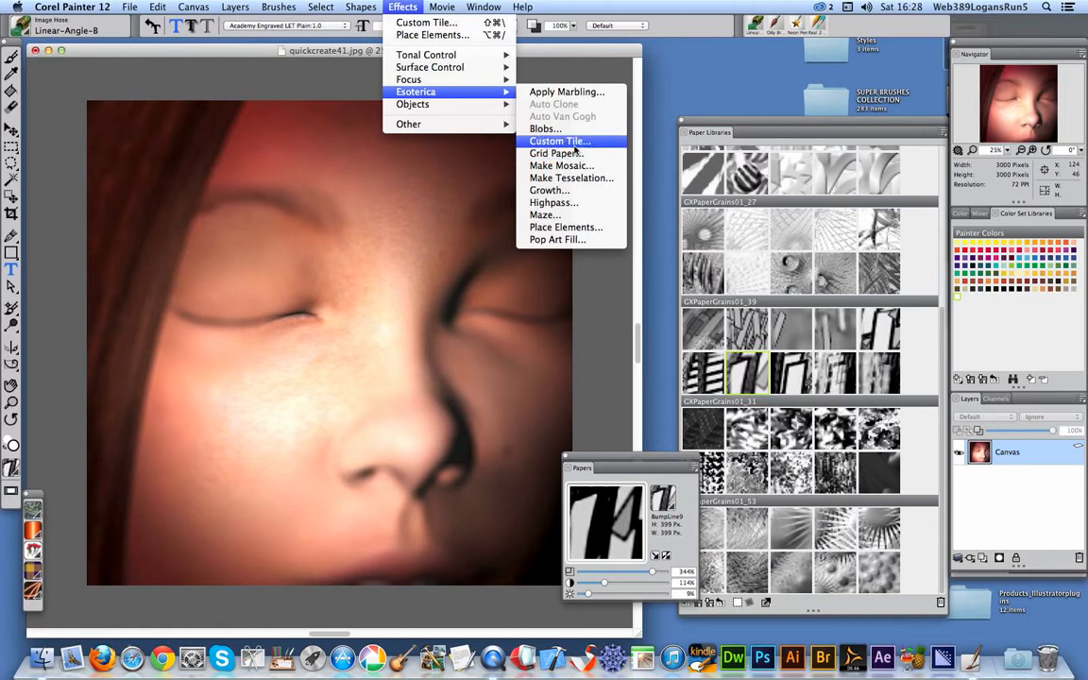
pyautogui.click(574, 143)
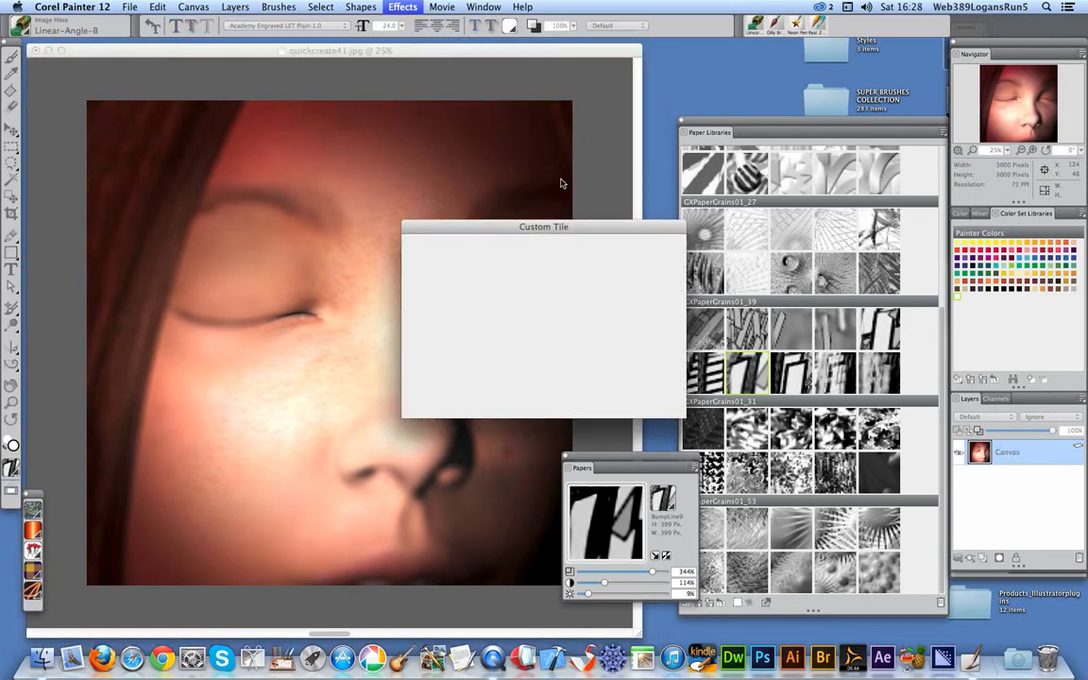
pyautogui.moveTo(570, 227); pyautogui.dragTo(484, 236)
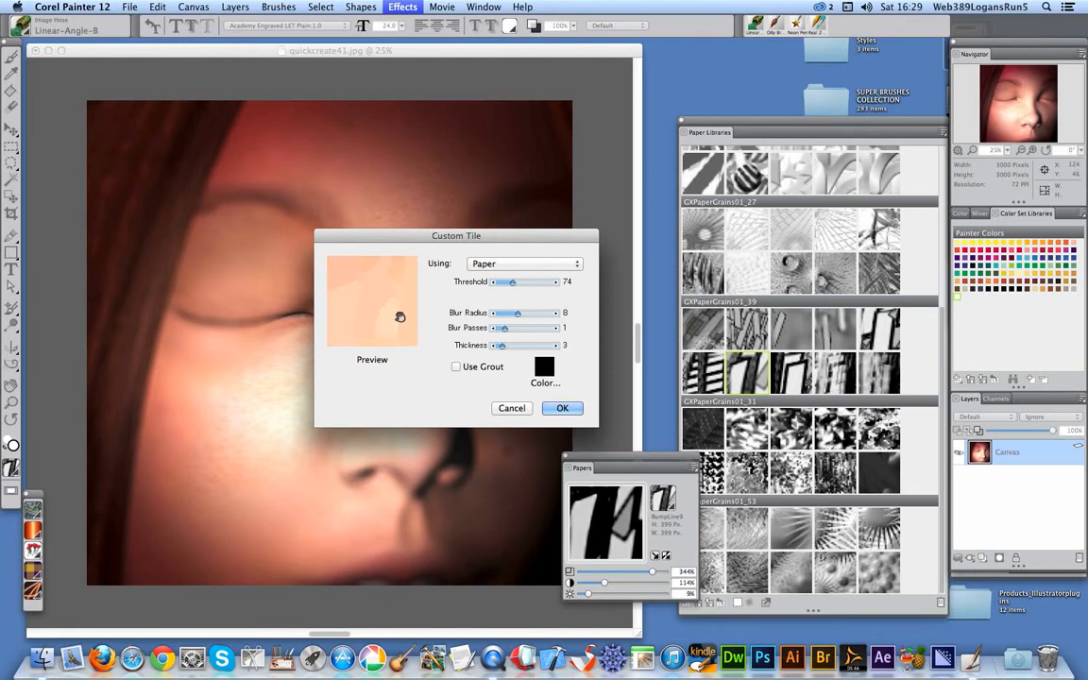
pyautogui.moveTo(398, 316); pyautogui.dragTo(374, 347)
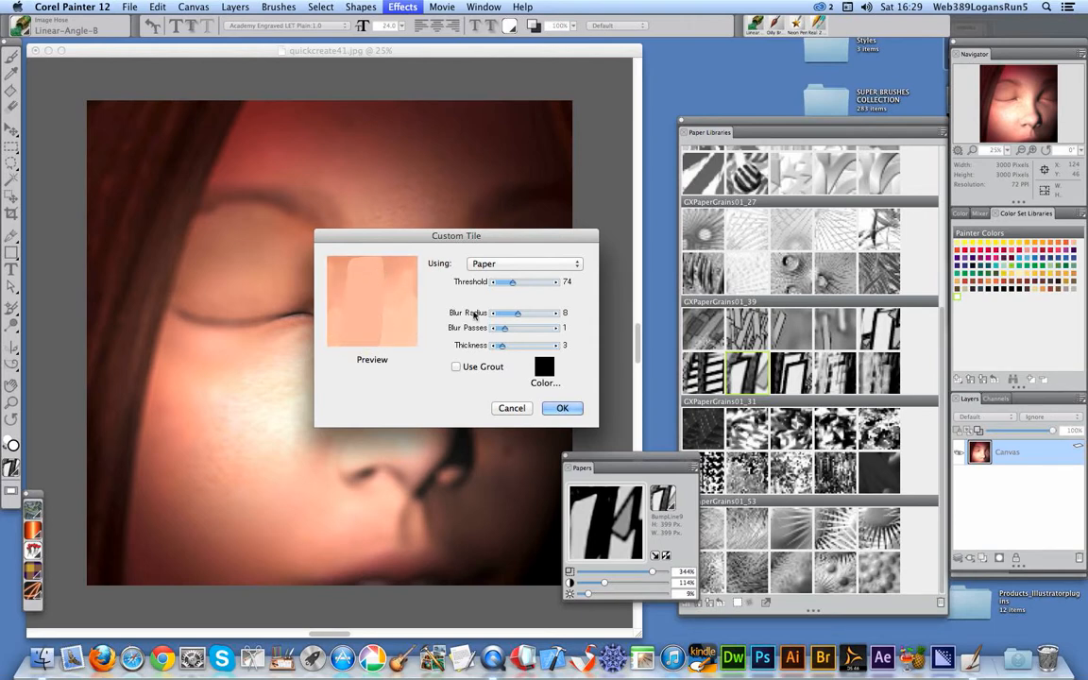
pyautogui.moveTo(513, 285); pyautogui.dragTo(507, 333)
pyautogui.click(506, 283)
pyautogui.moveTo(509, 350); pyautogui.dragTo(522, 349)
pyautogui.click(510, 266)
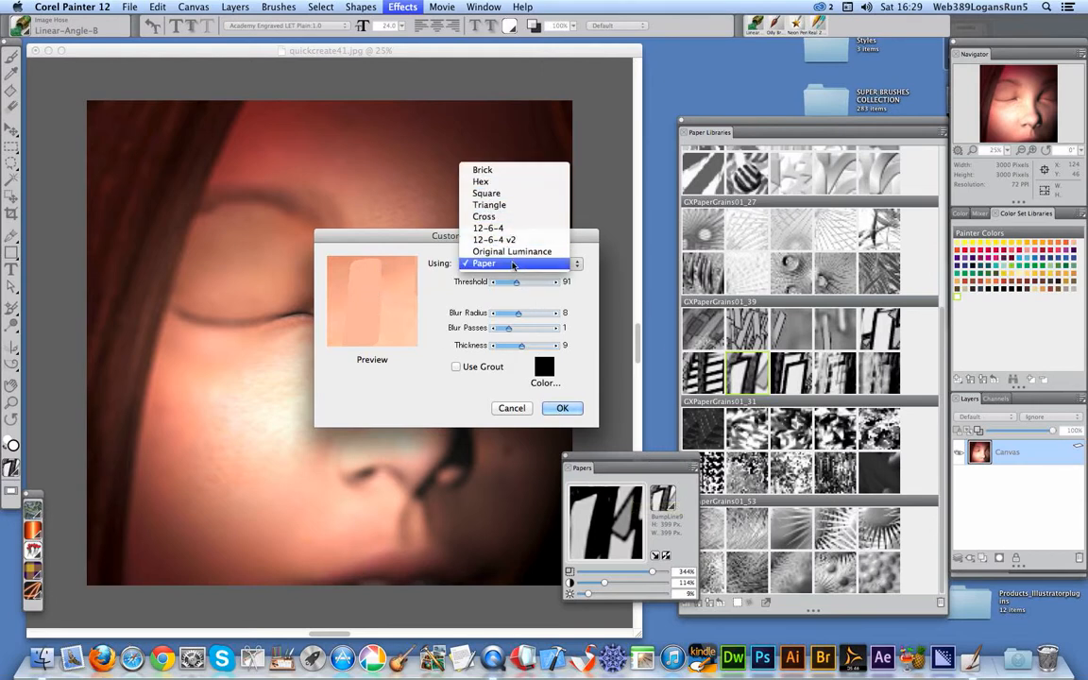
pyautogui.click(510, 266)
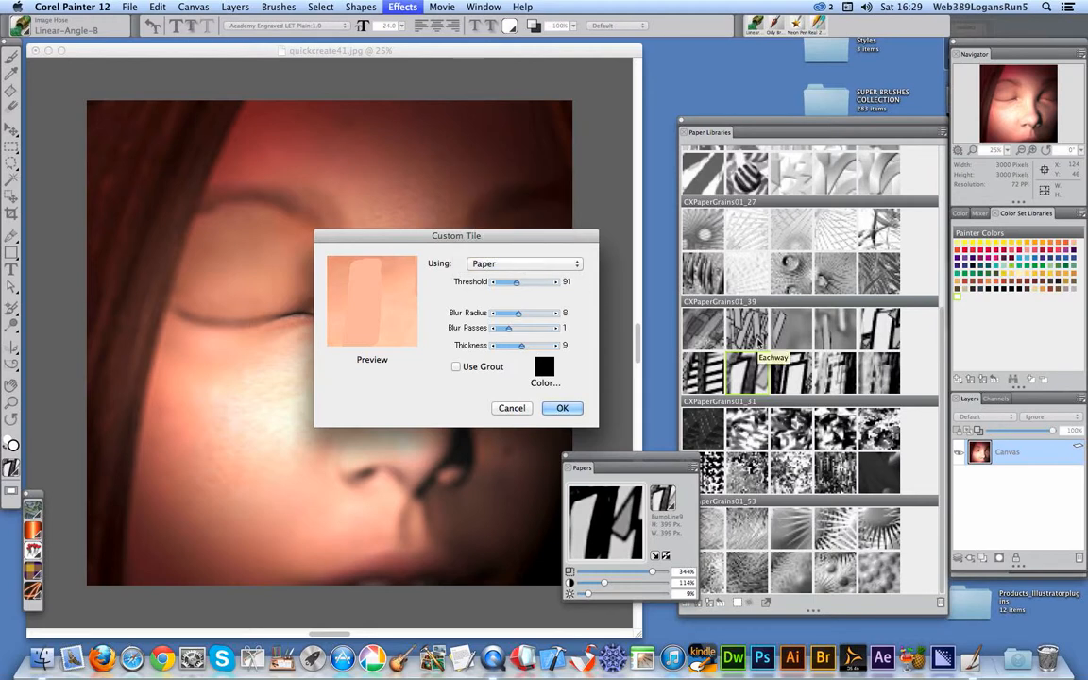
# Step: Try the Eachway paper, then switch to Strands7 with its scale at 246%, contrast at 57% and brightness at 13%
pyautogui.click(747, 330)
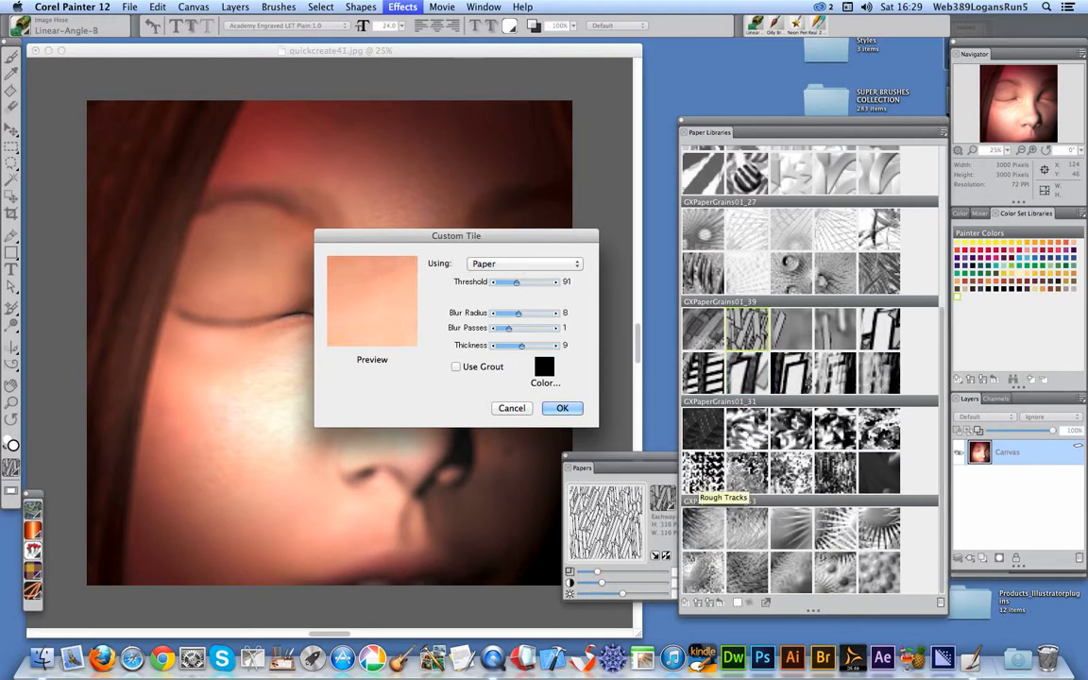
pyautogui.click(747, 430)
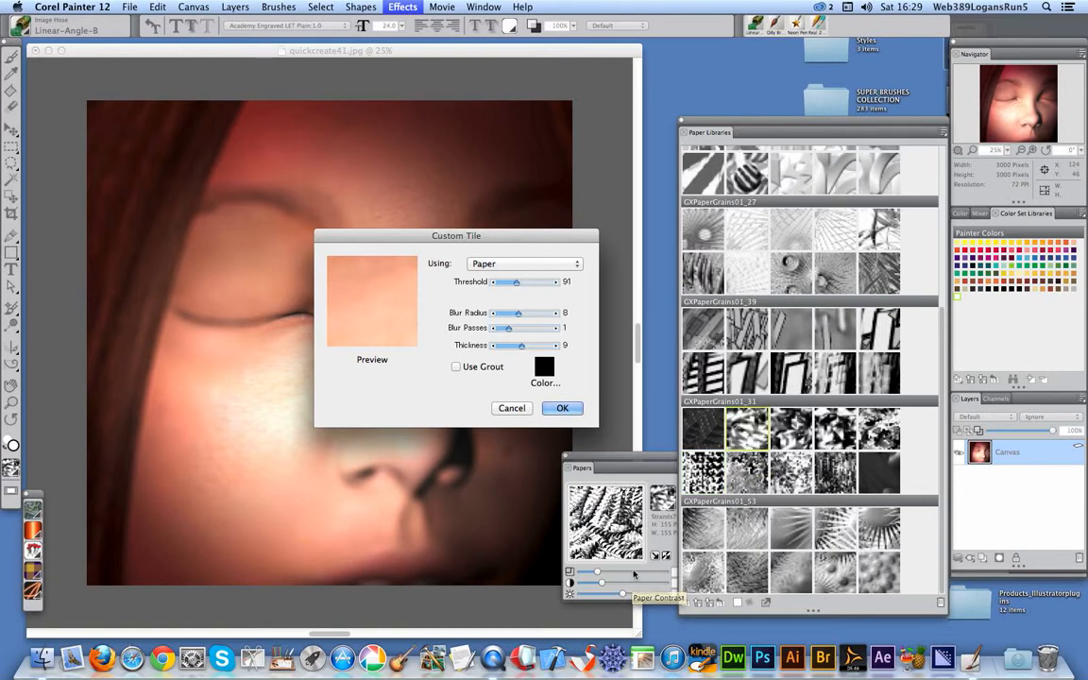
pyautogui.moveTo(597, 572); pyautogui.dragTo(634, 576)
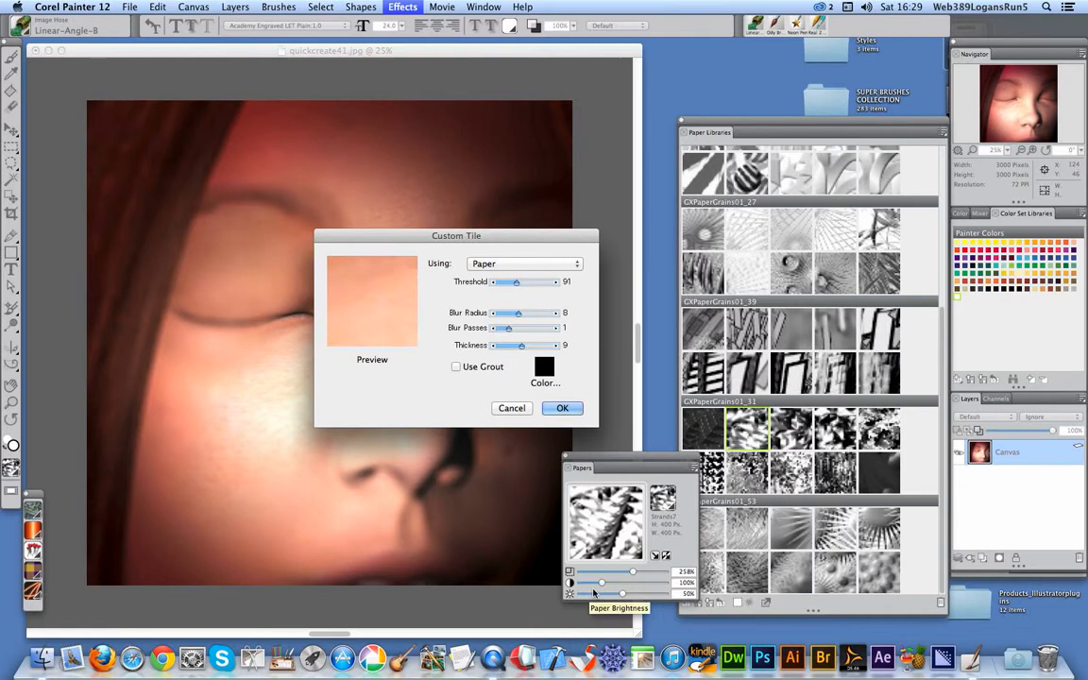
pyautogui.click(593, 594)
pyautogui.moveTo(592, 596); pyautogui.dragTo(592, 596)
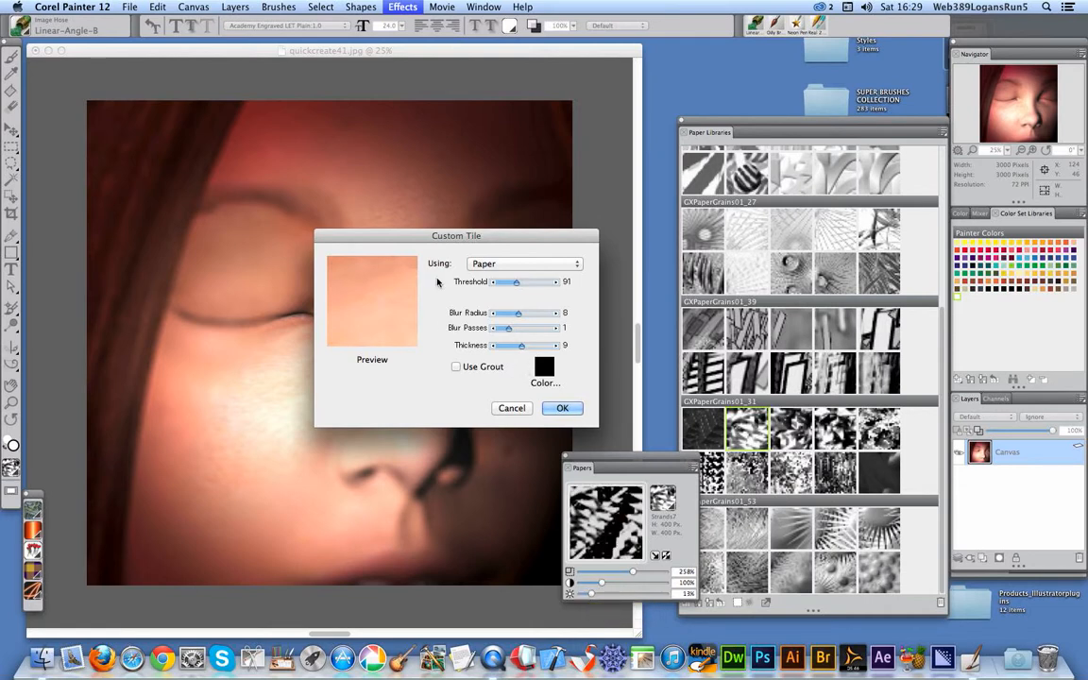
pyautogui.click(592, 583)
pyautogui.click(617, 573)
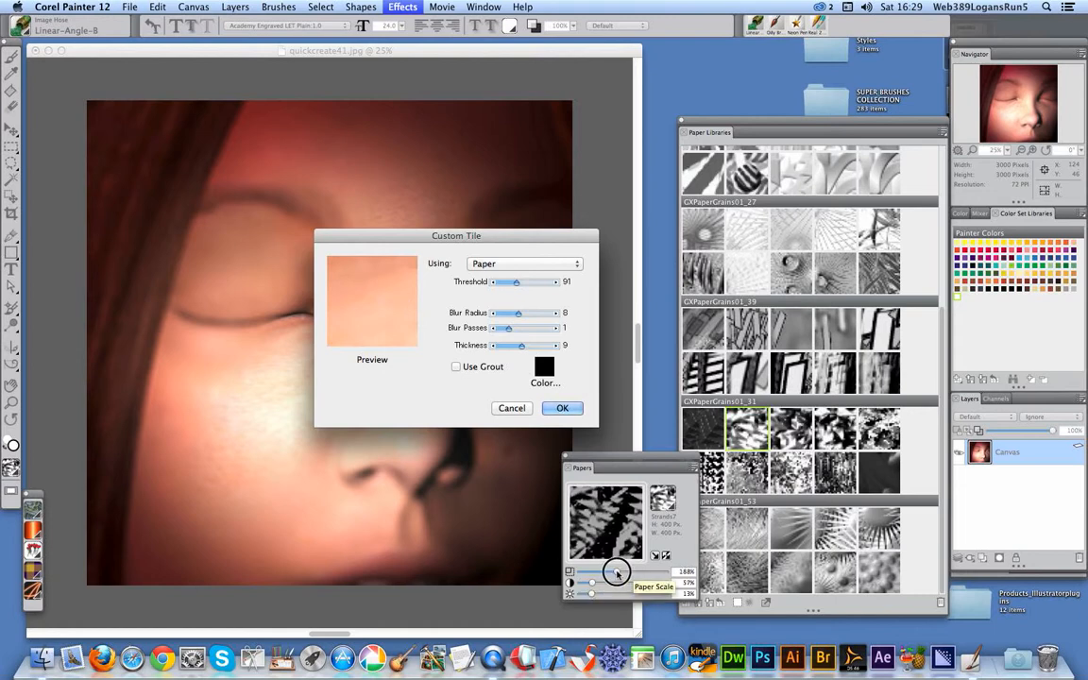
pyautogui.click(635, 574)
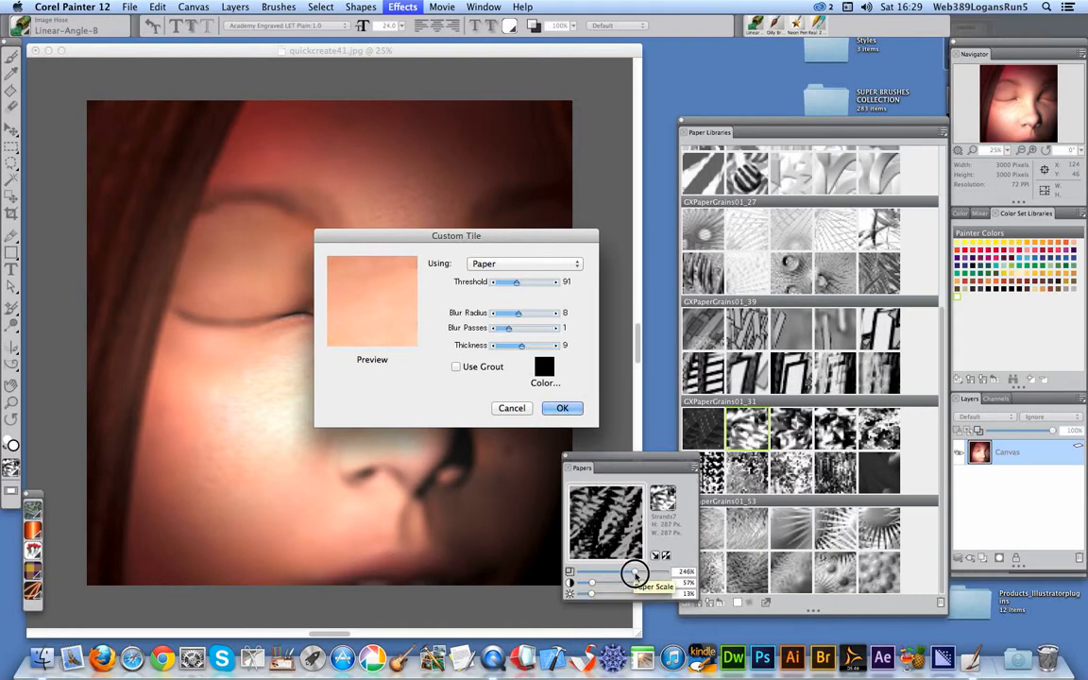
# Step: Choose the first second-row paper in GXPaperGrains01_53, preview the tiles with and without grout, and apply the Custom Tile effect without grout
pyautogui.click(704, 570)
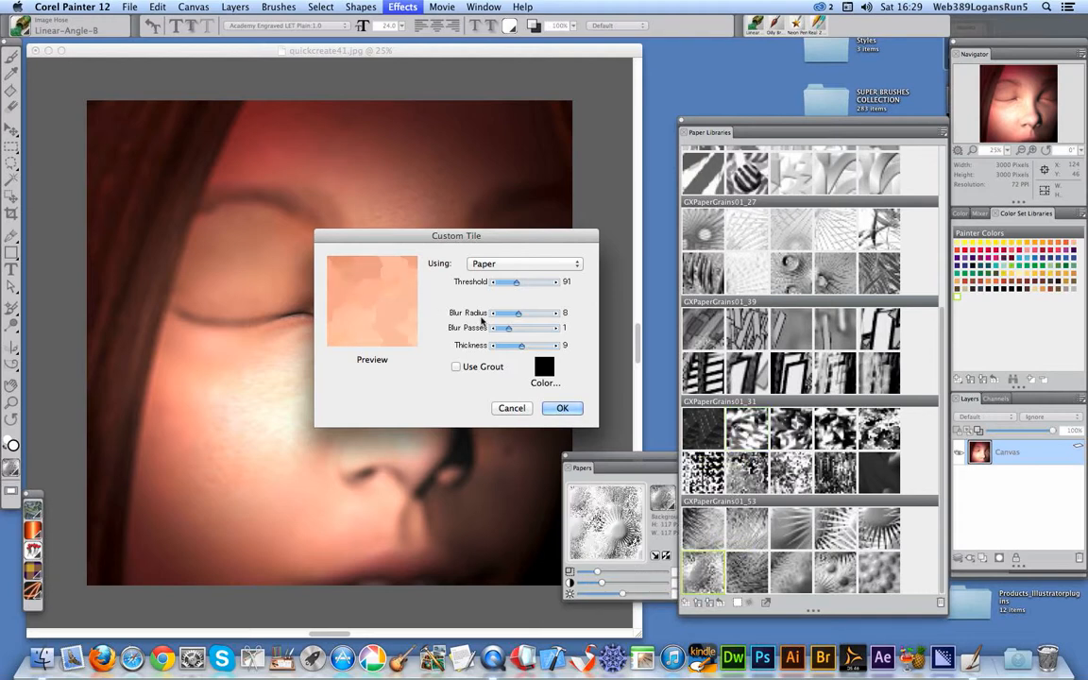
pyautogui.moveTo(406, 294); pyautogui.dragTo(422, 329)
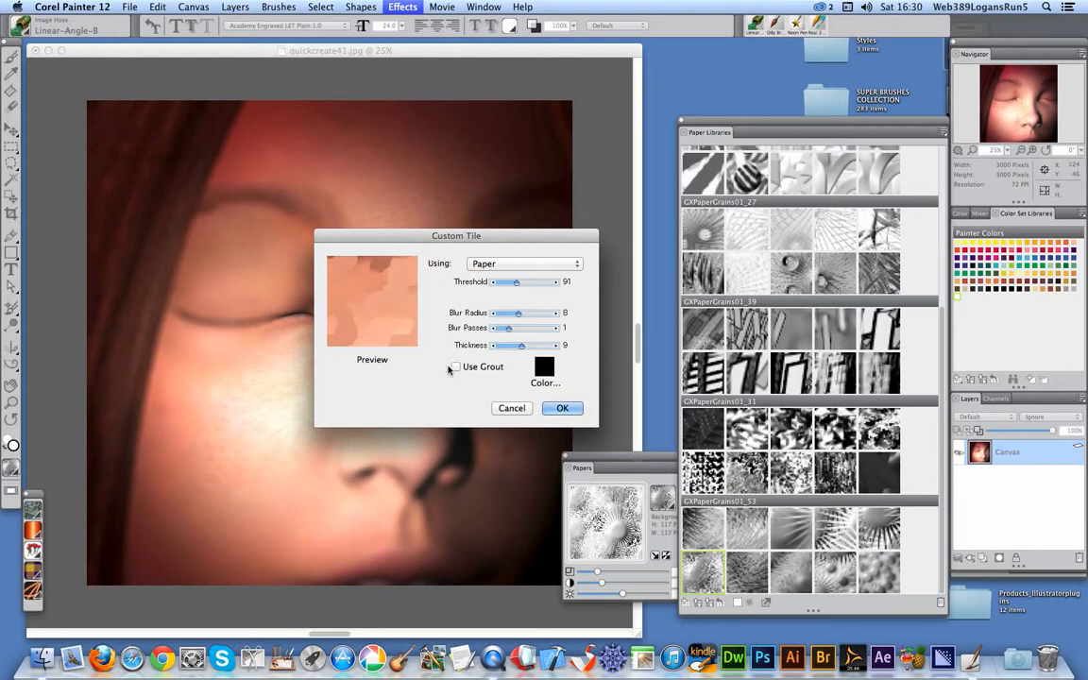
pyautogui.click(458, 368)
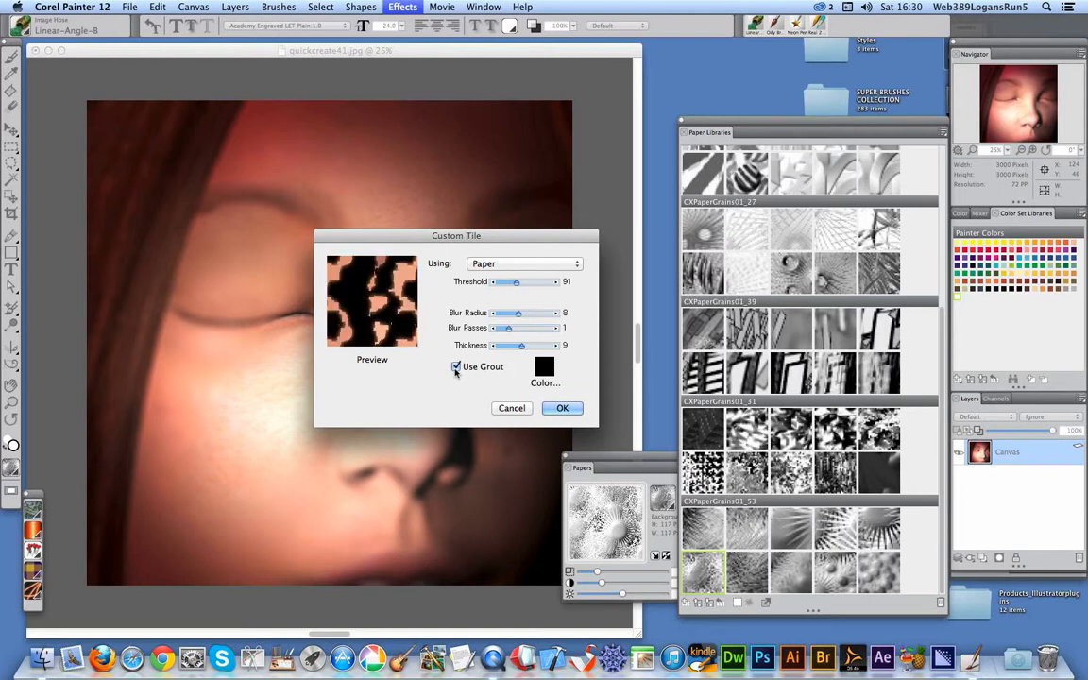
pyautogui.moveTo(358, 272); pyautogui.dragTo(428, 345)
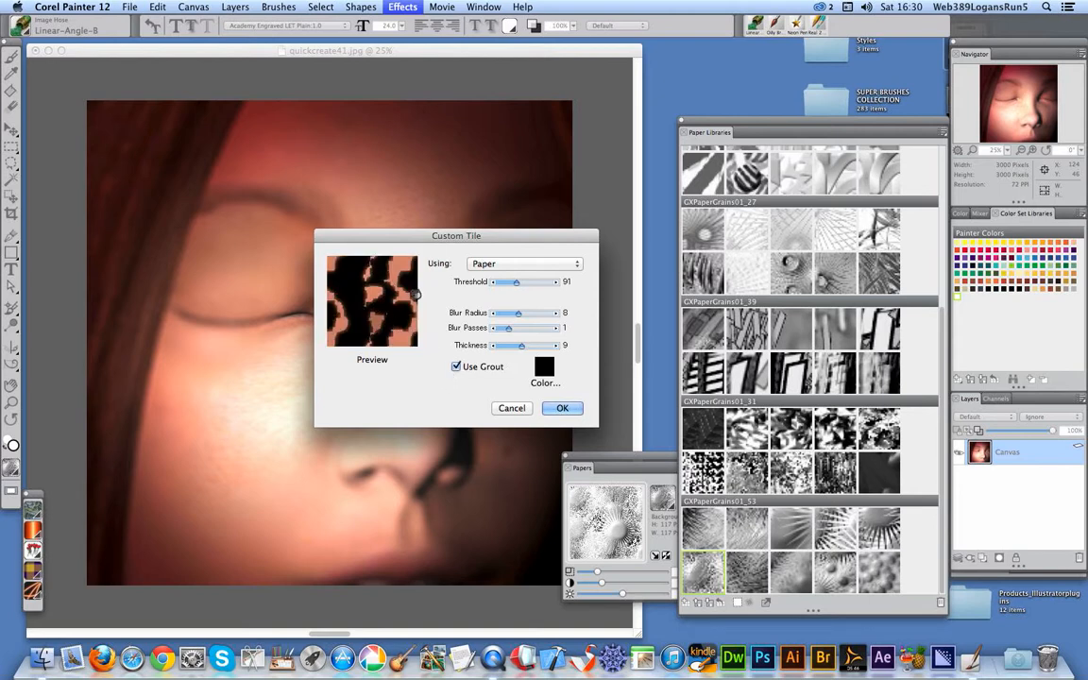
pyautogui.moveTo(516, 281)
pyautogui.mouseDown()
pyautogui.moveTo(502, 283)
pyautogui.moveTo(518, 284)
pyautogui.mouseUp()
pyautogui.click(457, 368)
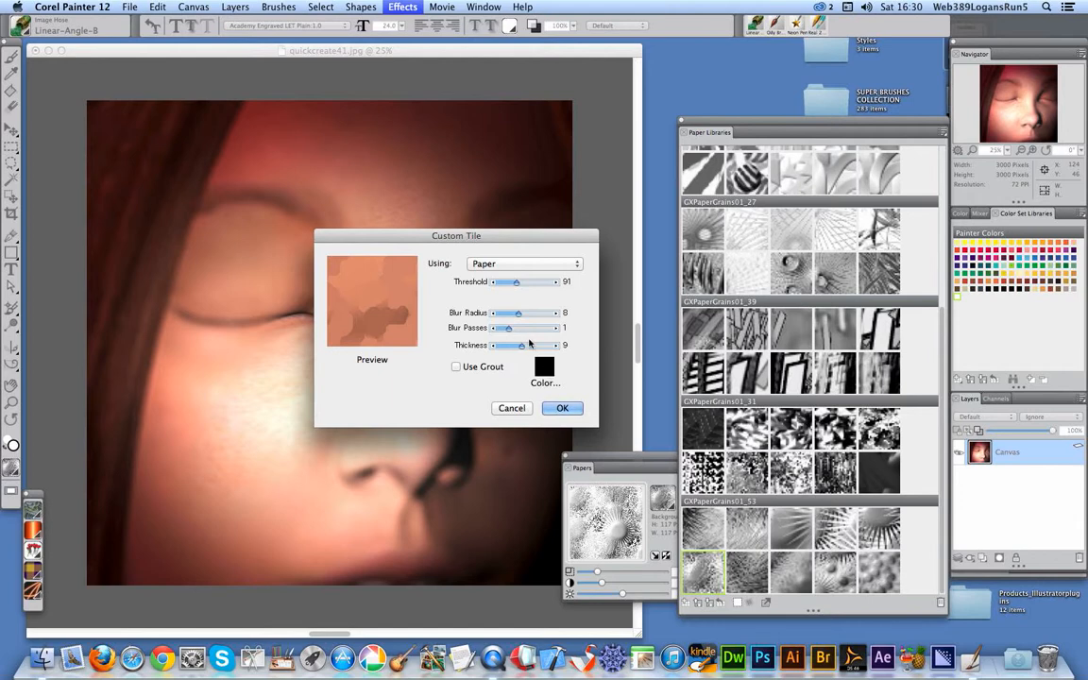
pyautogui.click(563, 408)
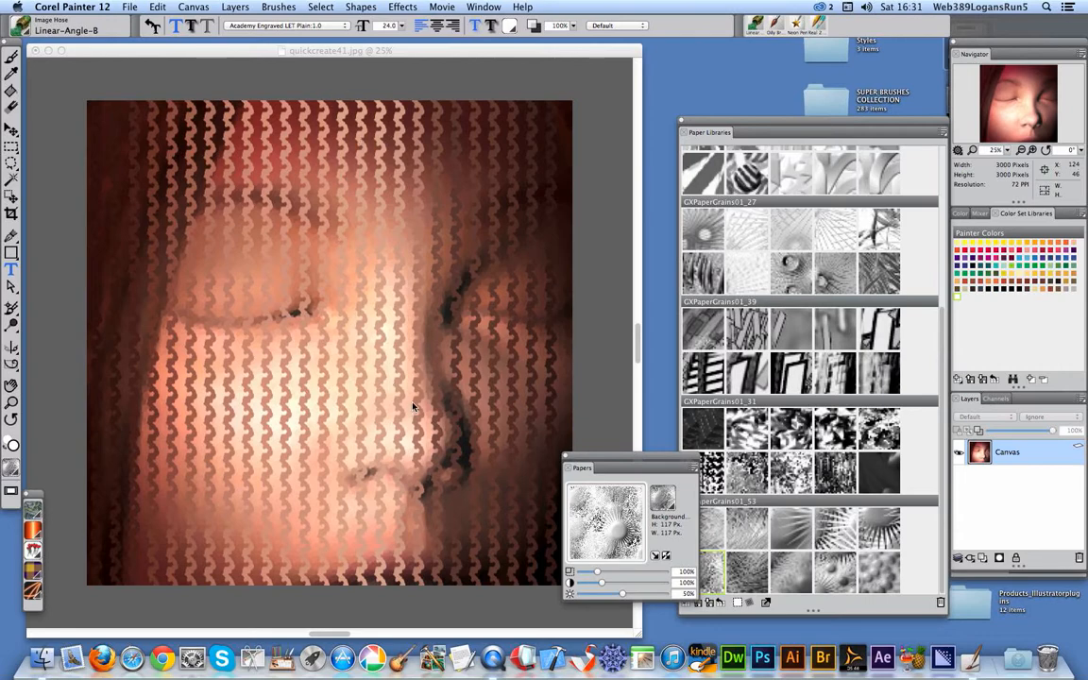
# Step: Undo the Custom Tile effect and reselect the BumpLine9 paper in GXPaperGrains01_39
pyautogui.click(162, 8)
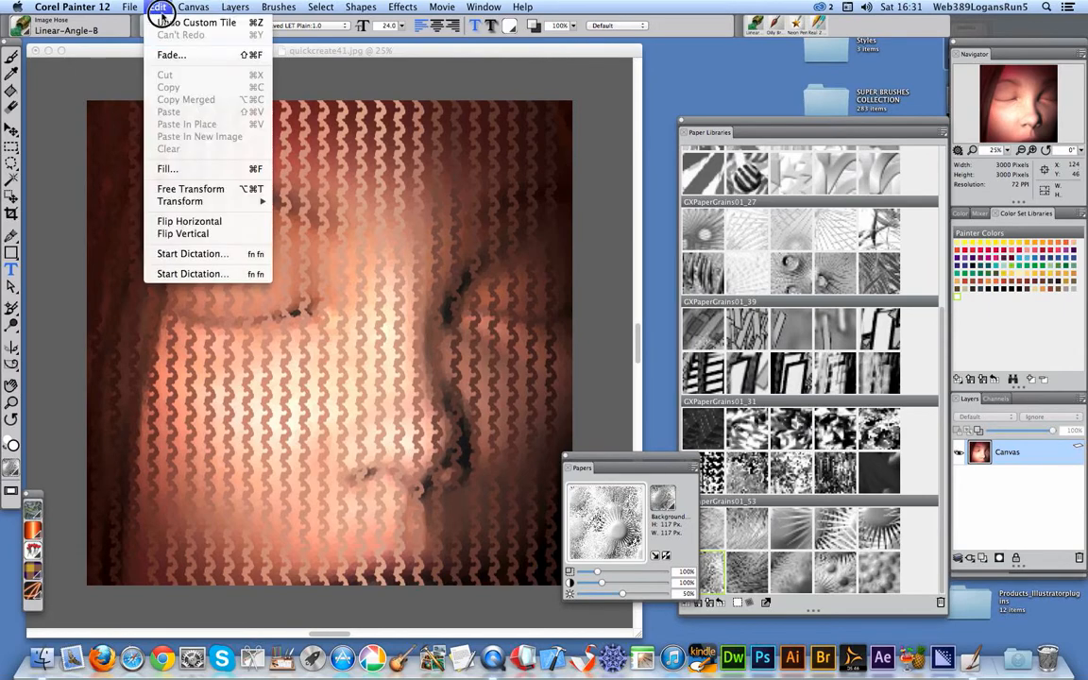
pyautogui.click(182, 38)
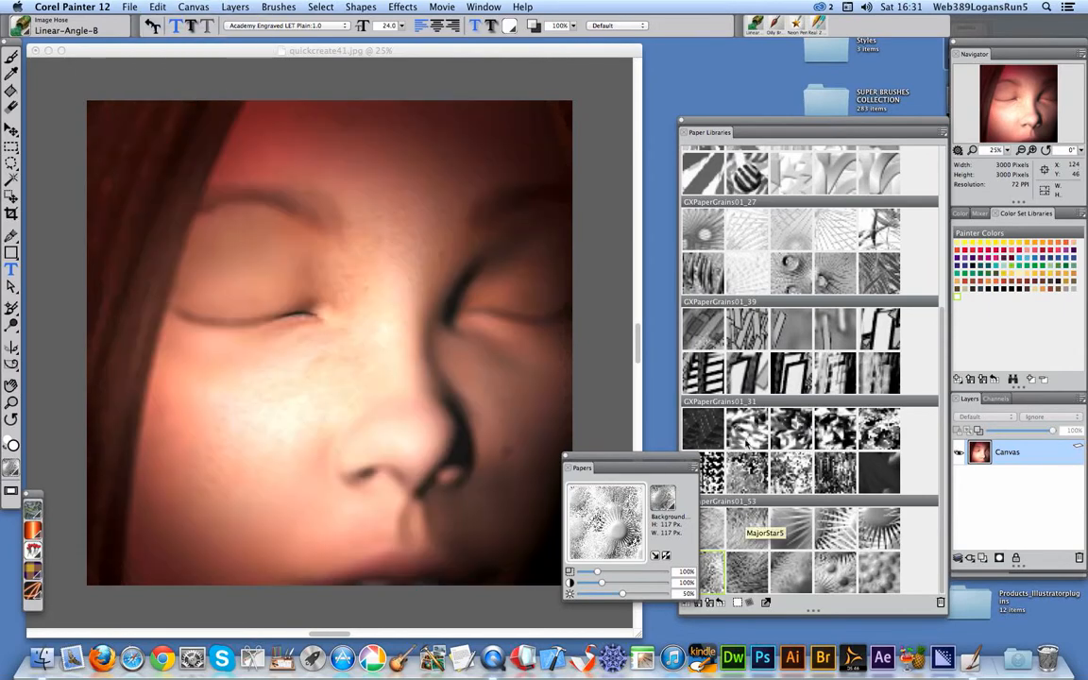
pyautogui.click(754, 389)
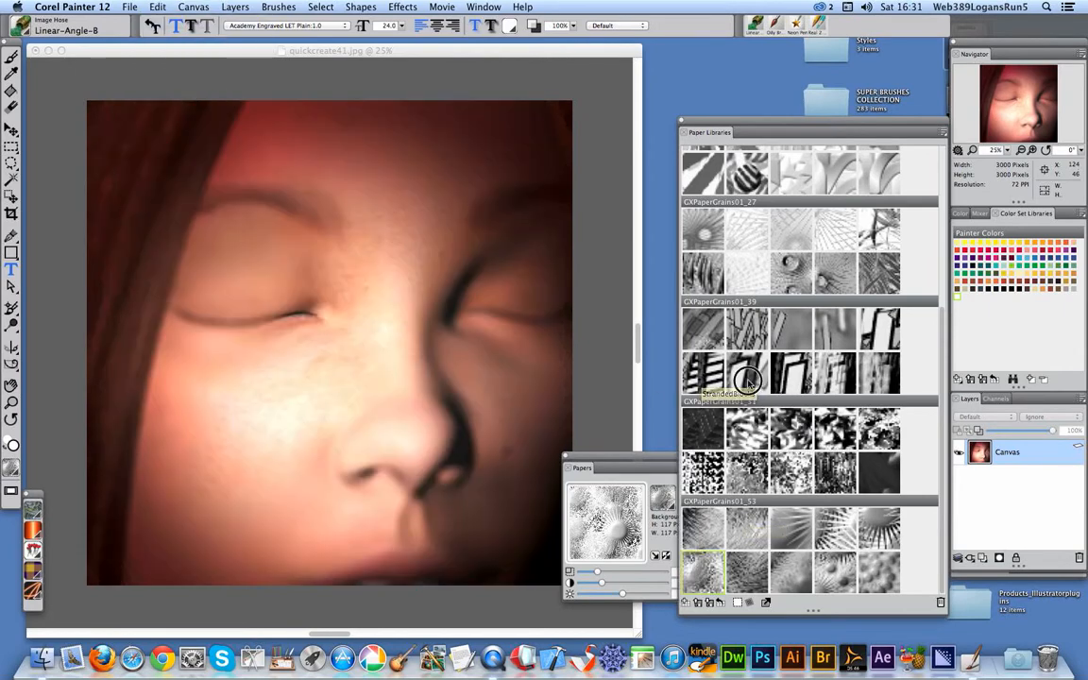
# Step: Apply a Custom Tile effect using Paper with Threshold 105, Blur Radius 6, Blur Passes 0 and Thickness 11
pyautogui.click(399, 7)
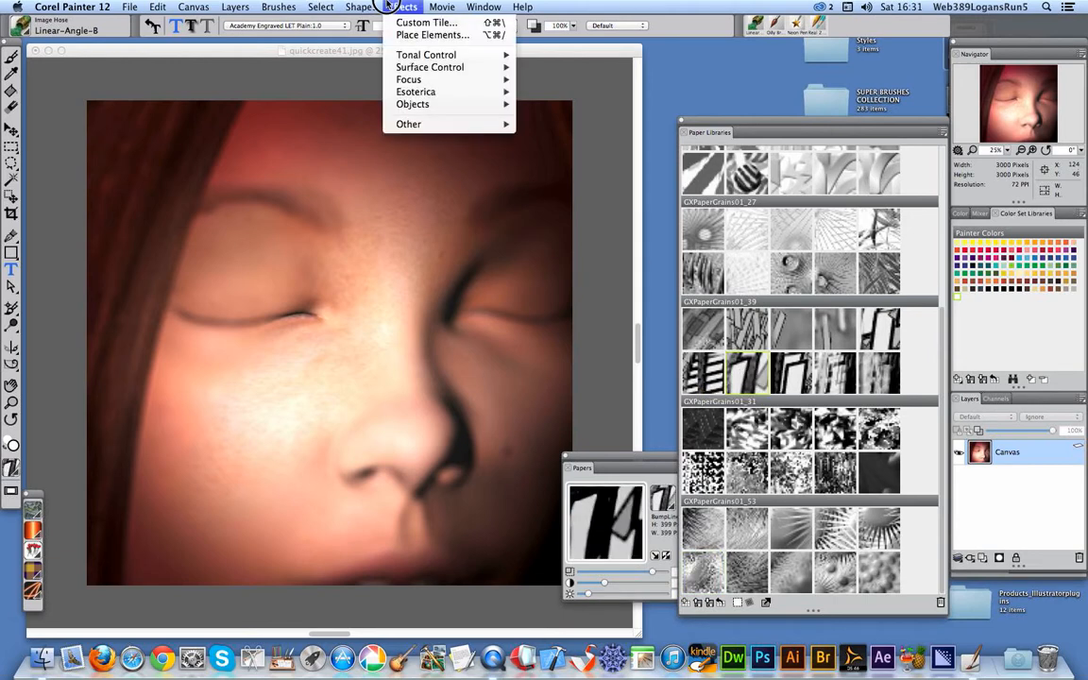
pyautogui.click(437, 31)
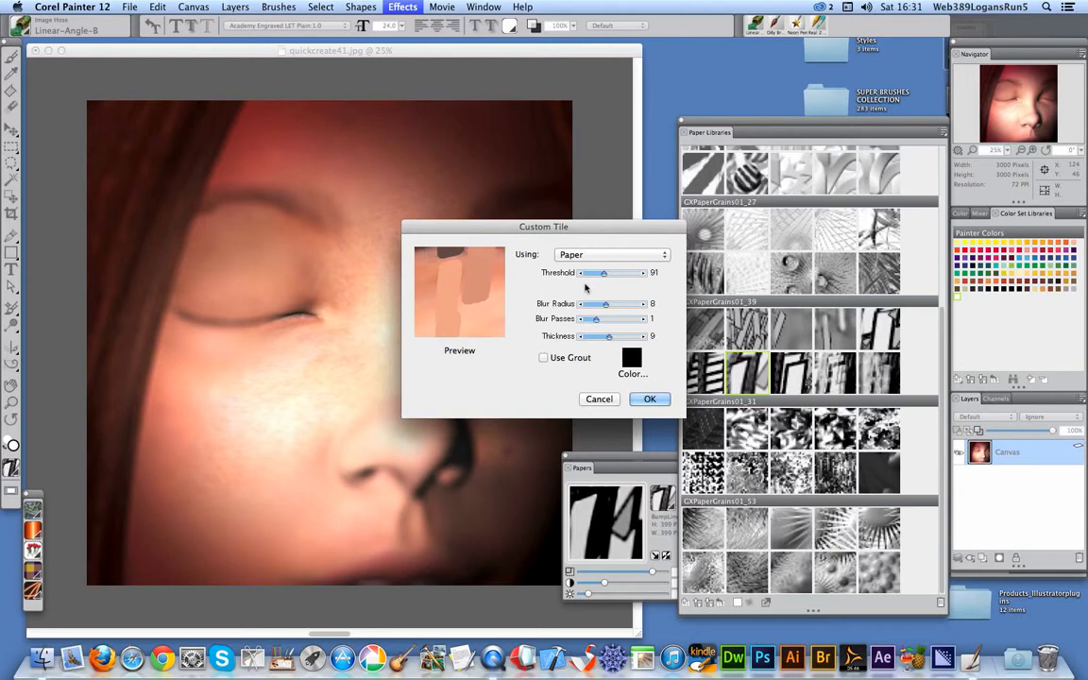
pyautogui.moveTo(604, 273); pyautogui.dragTo(607, 273)
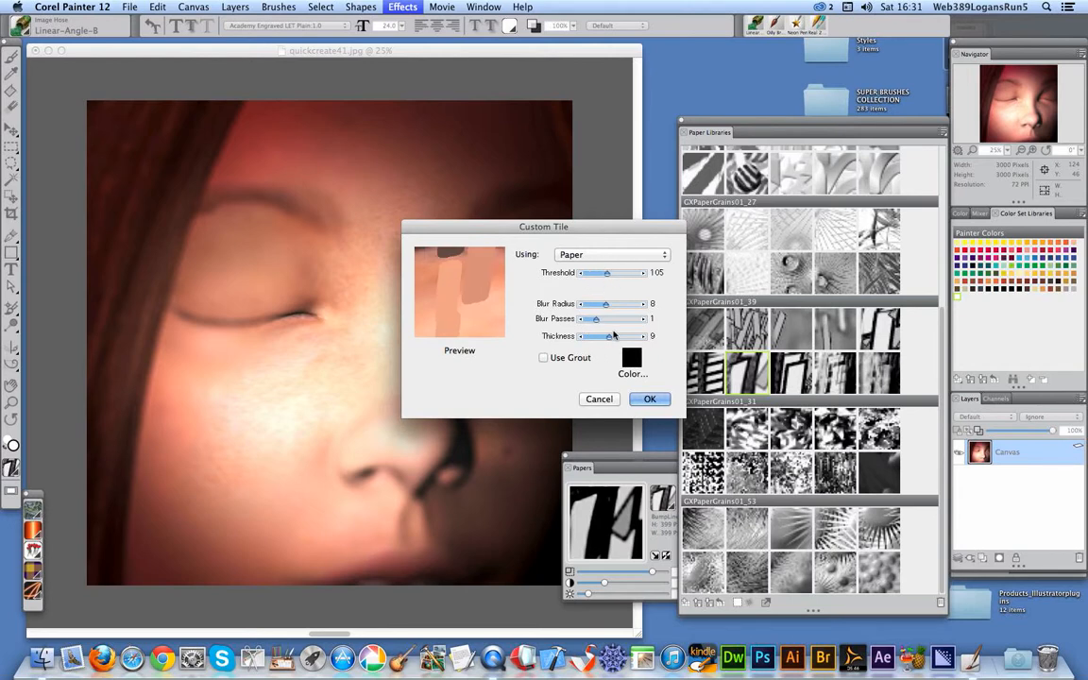
pyautogui.moveTo(608, 337); pyautogui.dragTo(583, 322)
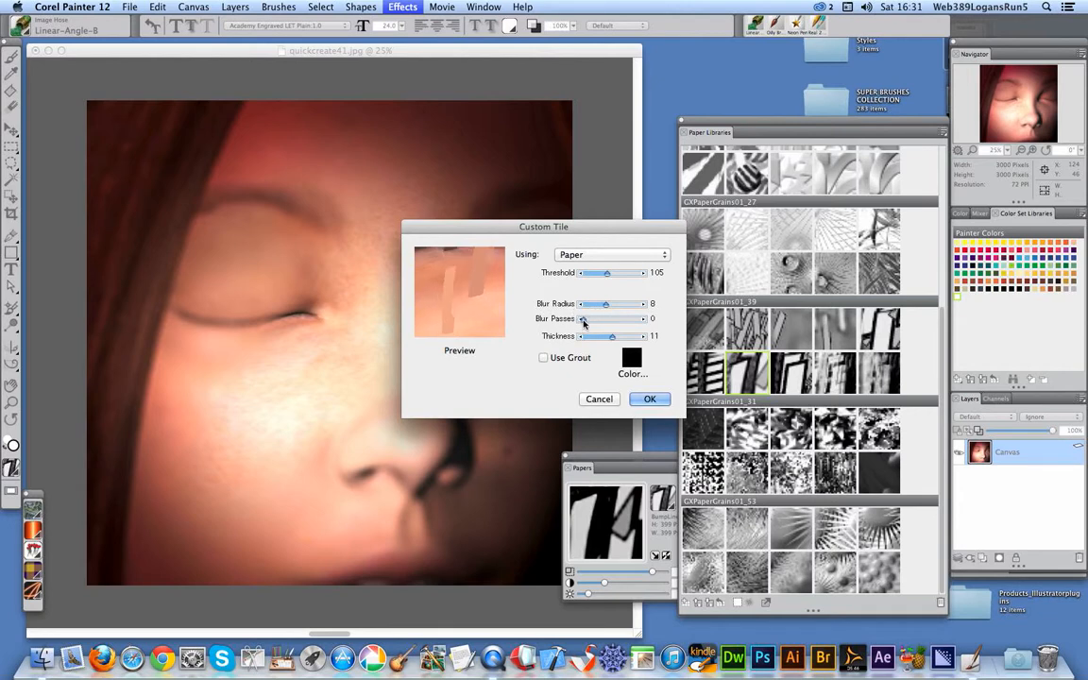
pyautogui.click(602, 306)
pyautogui.click(650, 398)
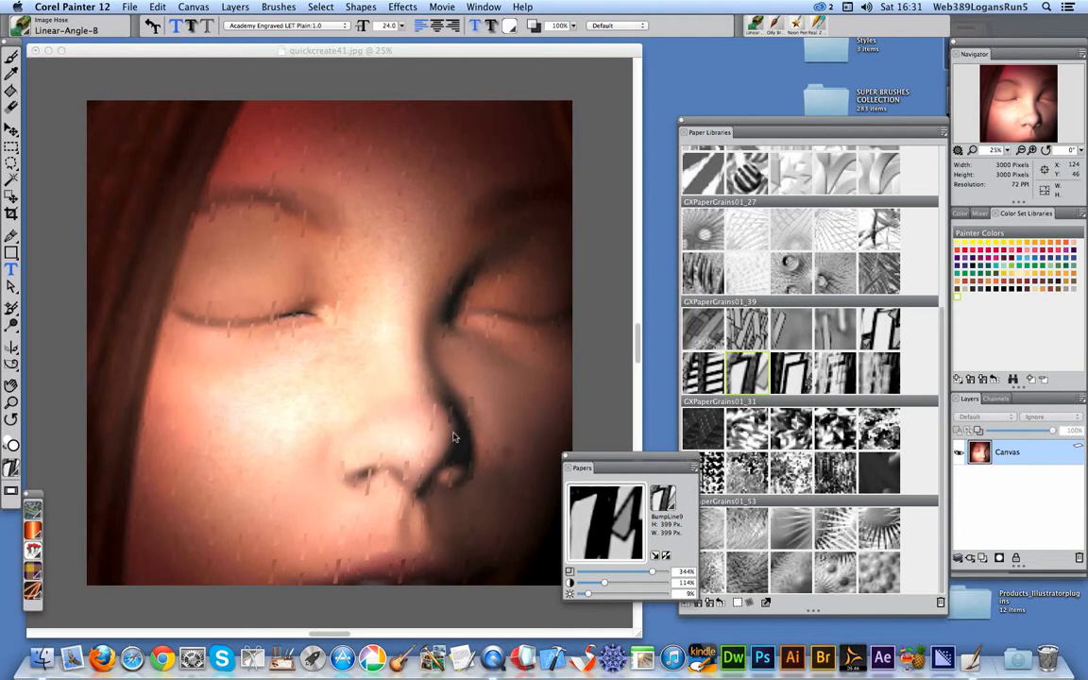
# Step: Apply the Custom Tile effect to the image again with Threshold 74 and Thickness 7
pyautogui.click(401, 8)
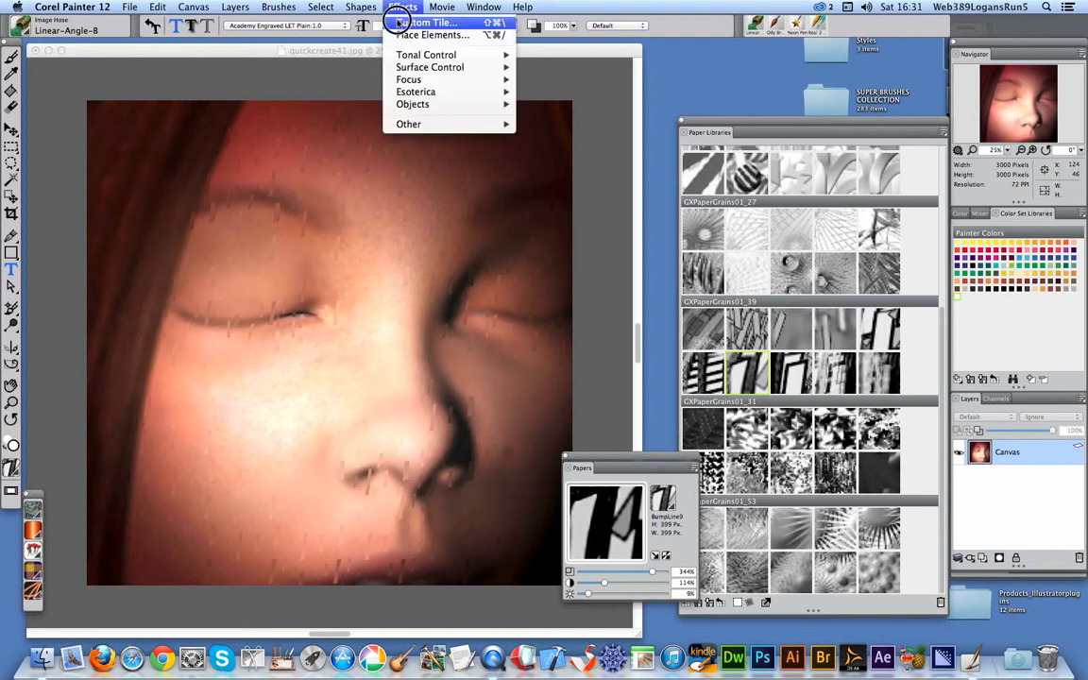
pyautogui.click(416, 22)
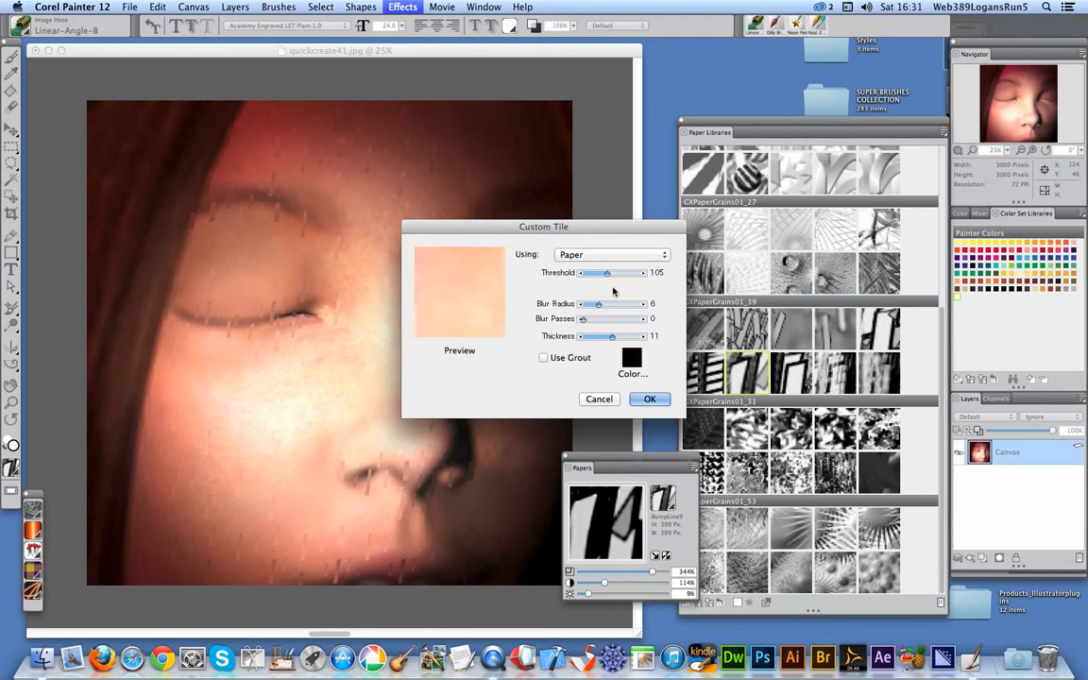
pyautogui.moveTo(608, 273); pyautogui.dragTo(599, 273)
pyautogui.moveTo(612, 336); pyautogui.dragTo(600, 340)
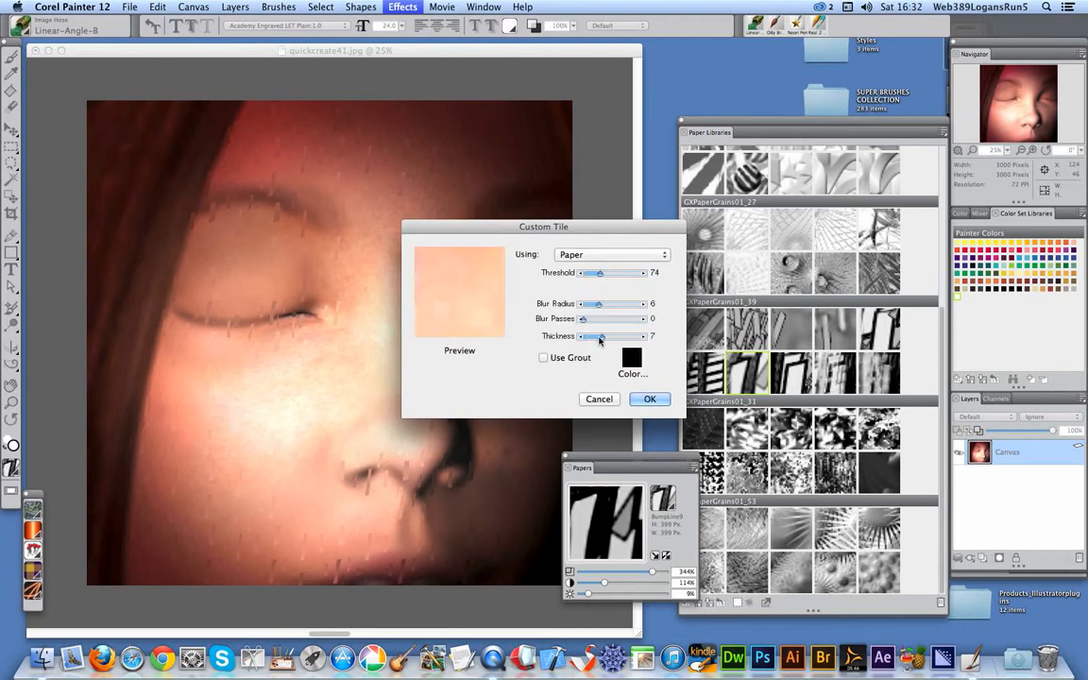
pyautogui.click(650, 398)
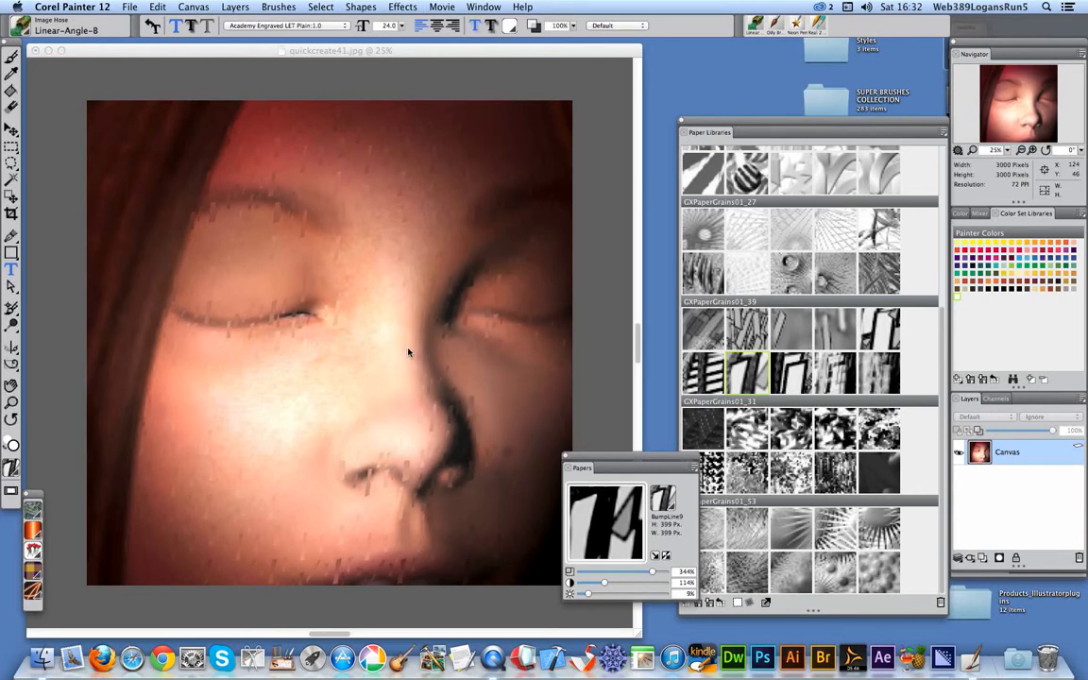
# Step: Set up an Apply Surface Texture effect using Image Luminance with Softness 8.2
pyautogui.click(392, 7)
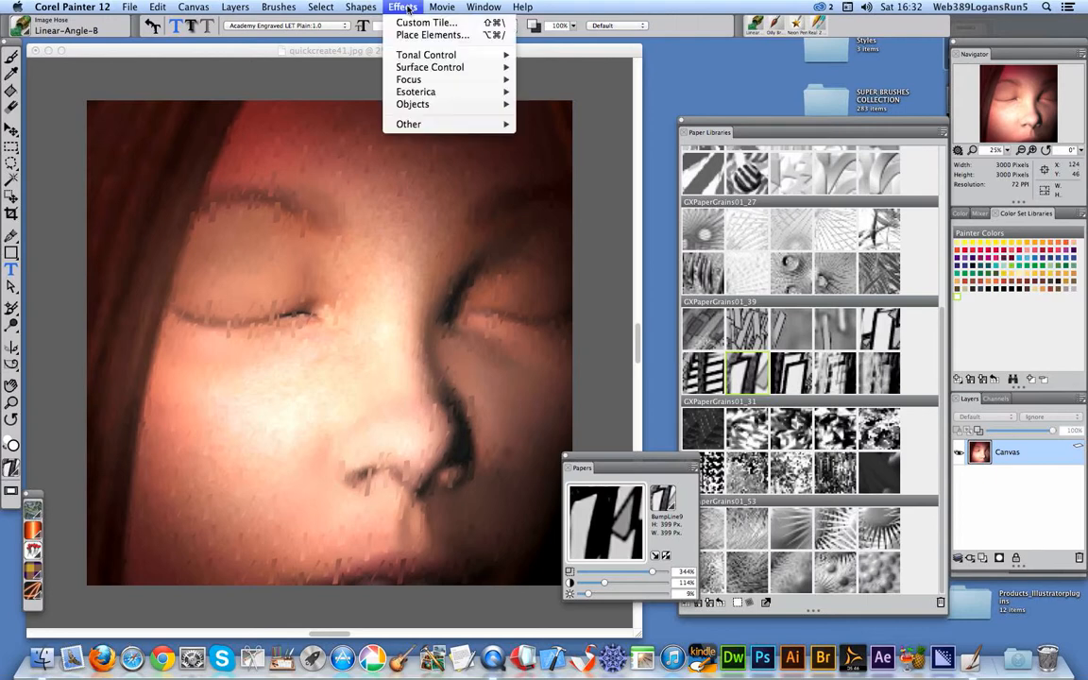
pyautogui.moveTo(444, 68)
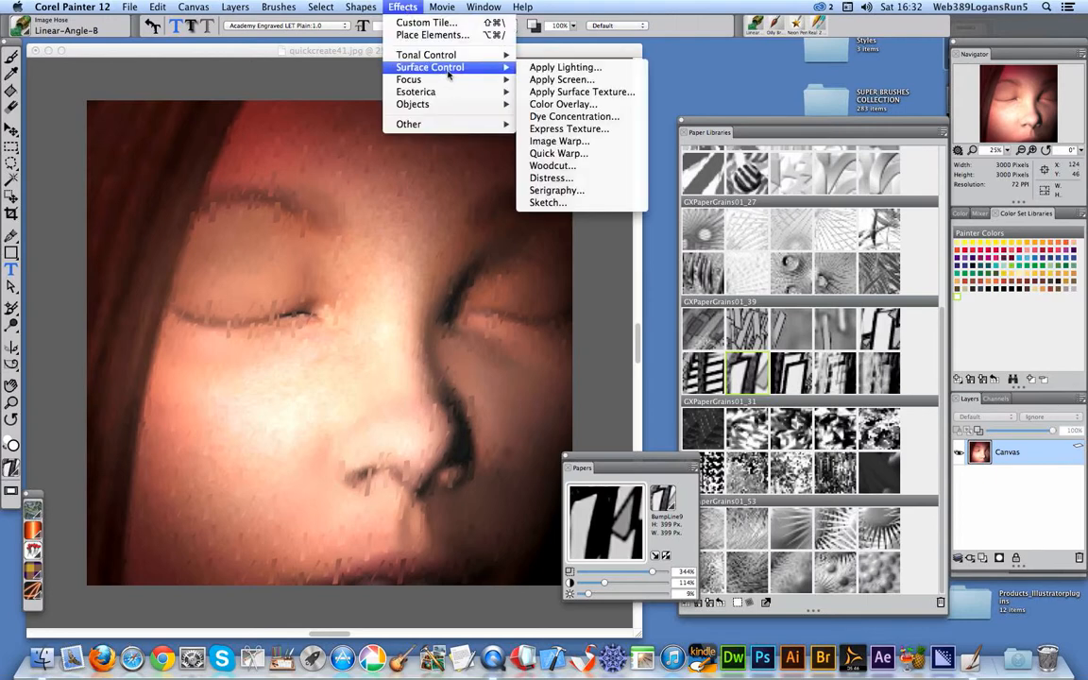
pyautogui.click(543, 90)
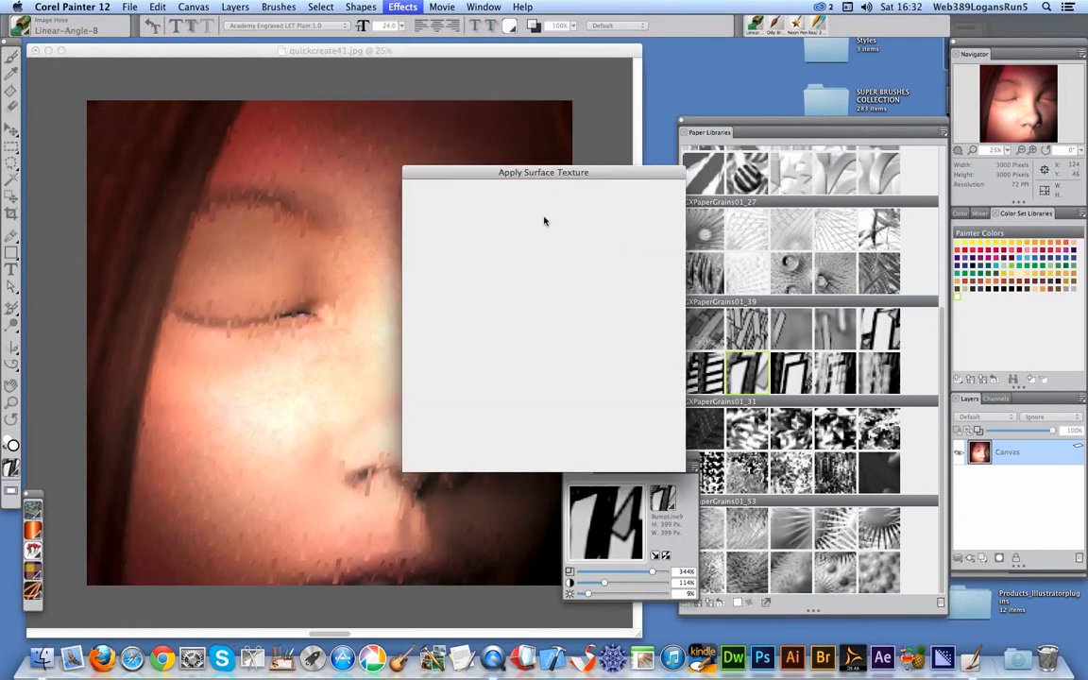
pyautogui.moveTo(462, 231); pyautogui.dragTo(527, 270)
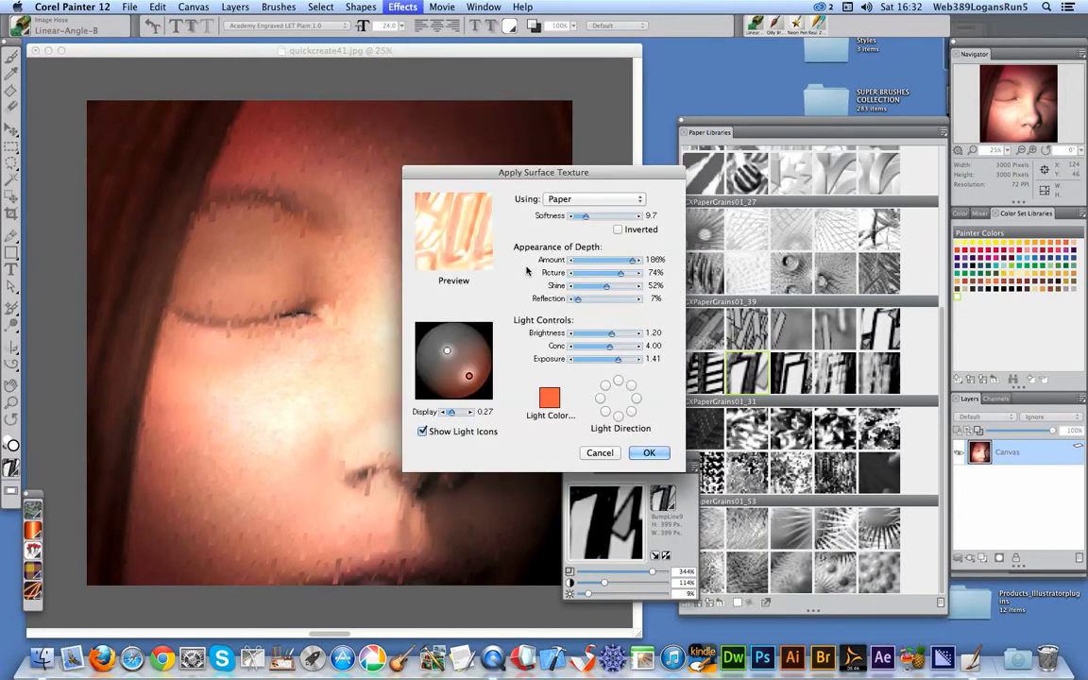
pyautogui.click(563, 200)
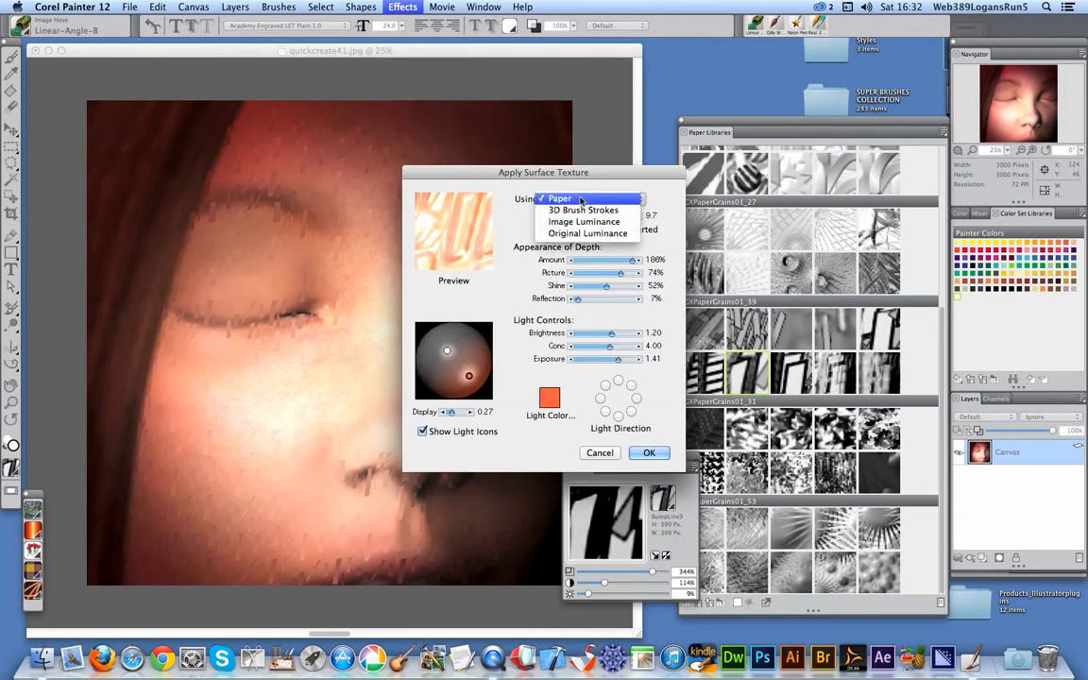
pyautogui.click(572, 223)
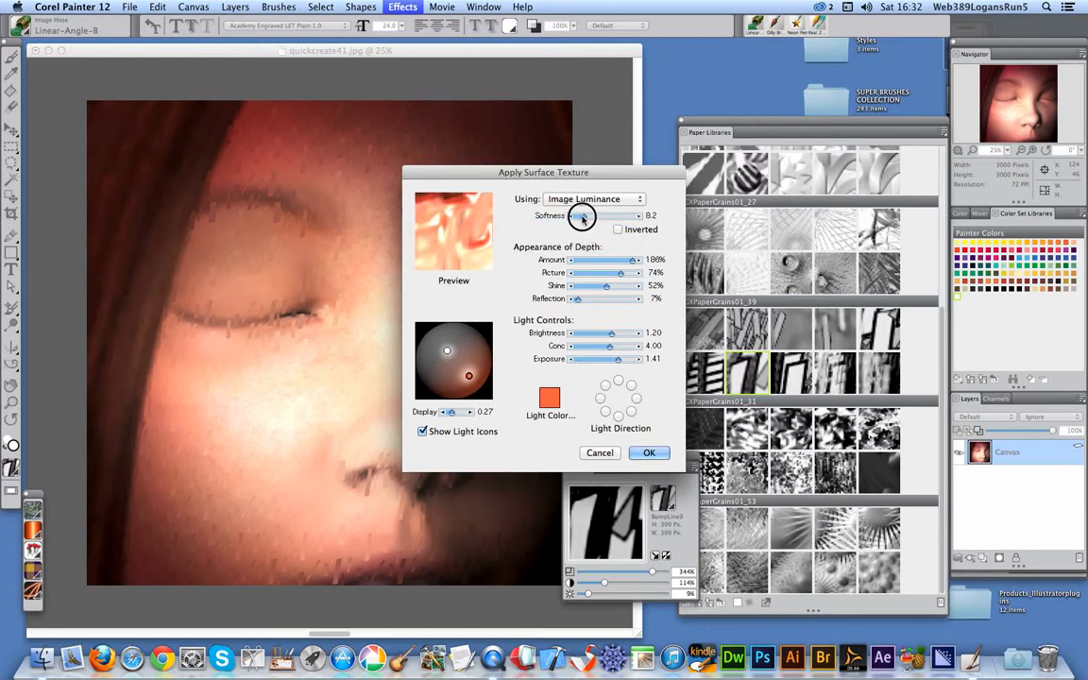
pyautogui.moveTo(577, 217); pyautogui.dragTo(583, 217)
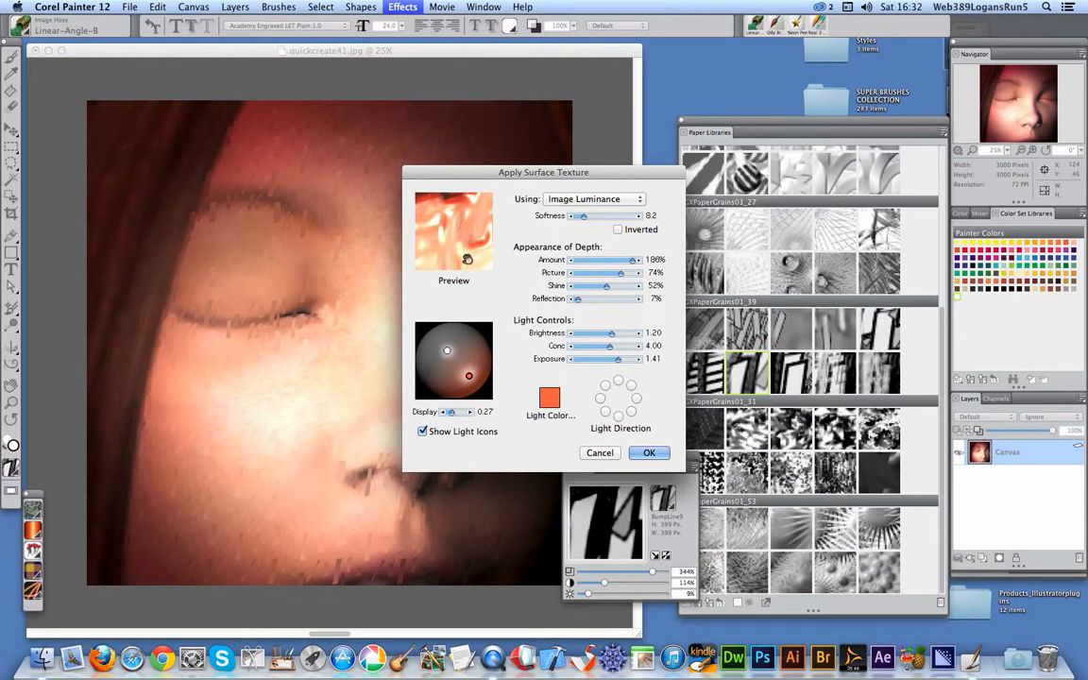
# Step: Move the orange light towards the light sphere's lower edge and the white light slightly down, and apply the surface texture
pyautogui.moveTo(470, 376)
pyautogui.mouseDown()
pyautogui.moveTo(457, 378)
pyautogui.moveTo(465, 386)
pyautogui.mouseUp()
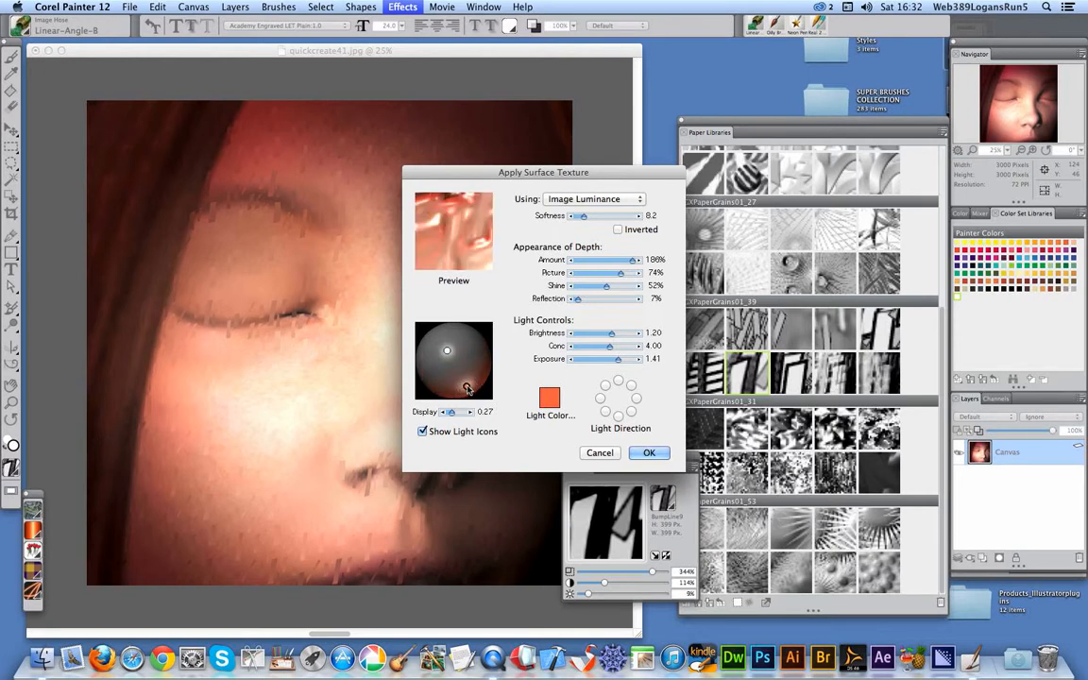
pyautogui.click(448, 352)
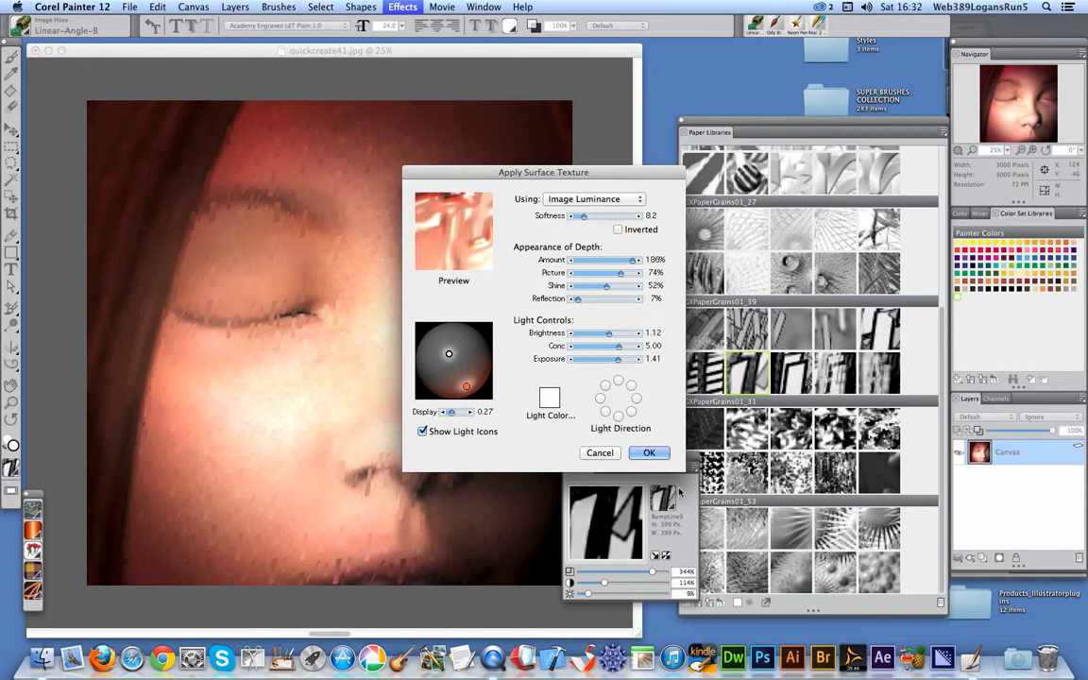
pyautogui.click(653, 455)
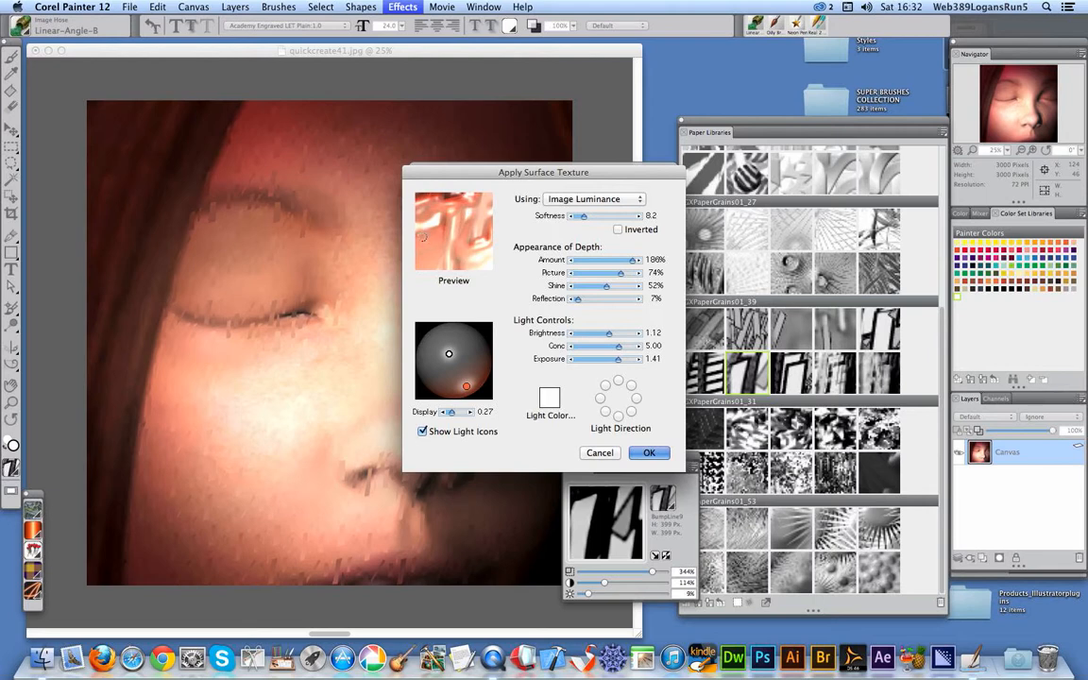
pyautogui.press('Return')
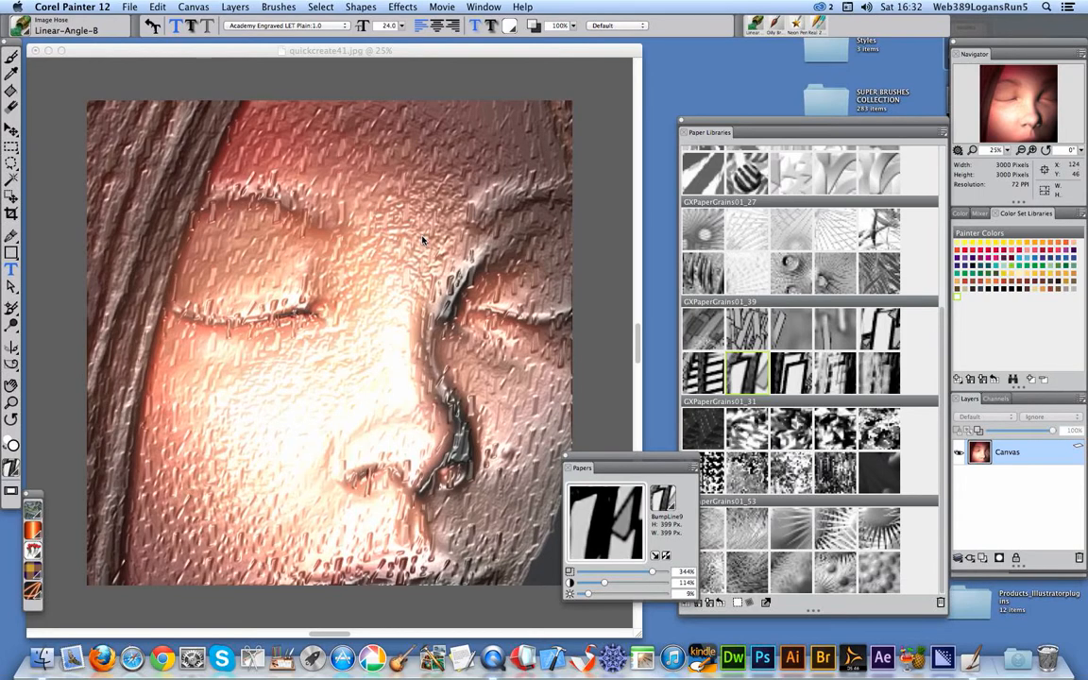